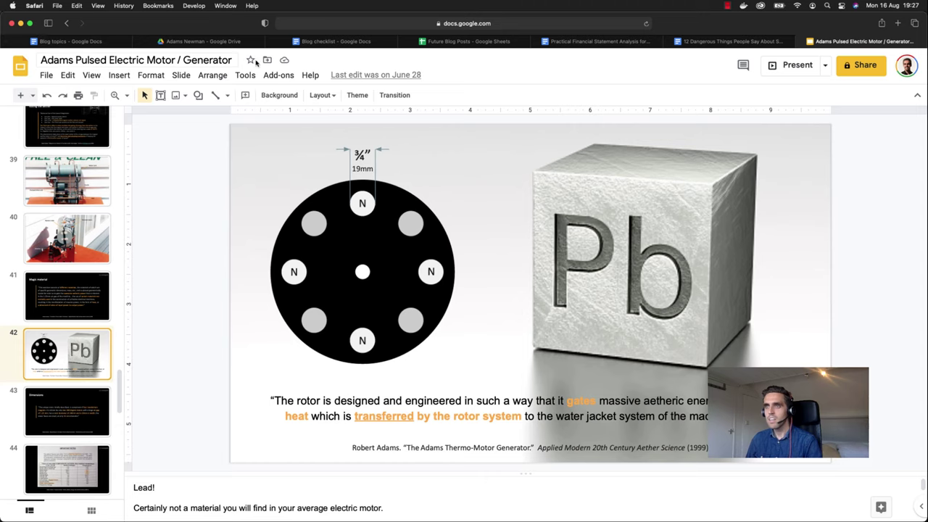
Close Safari and preview image00002.jpg, the FREE & CLEAN motor photo, in the Finder gallery.
left_click(20, 23)
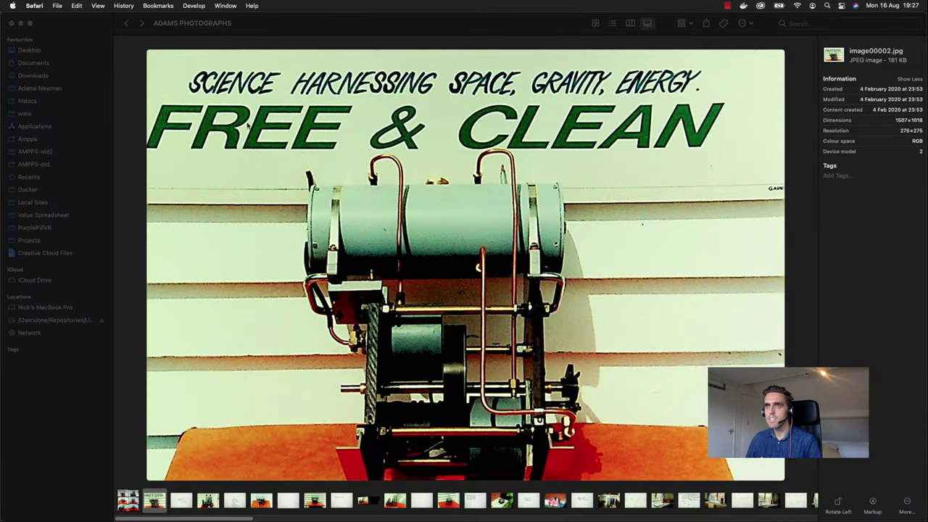
left_click(181, 502)
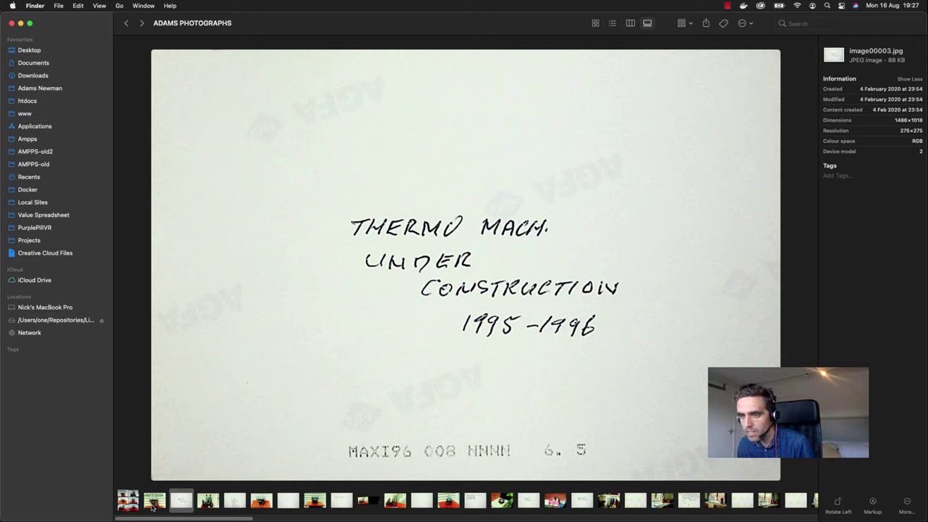
left_click(155, 500)
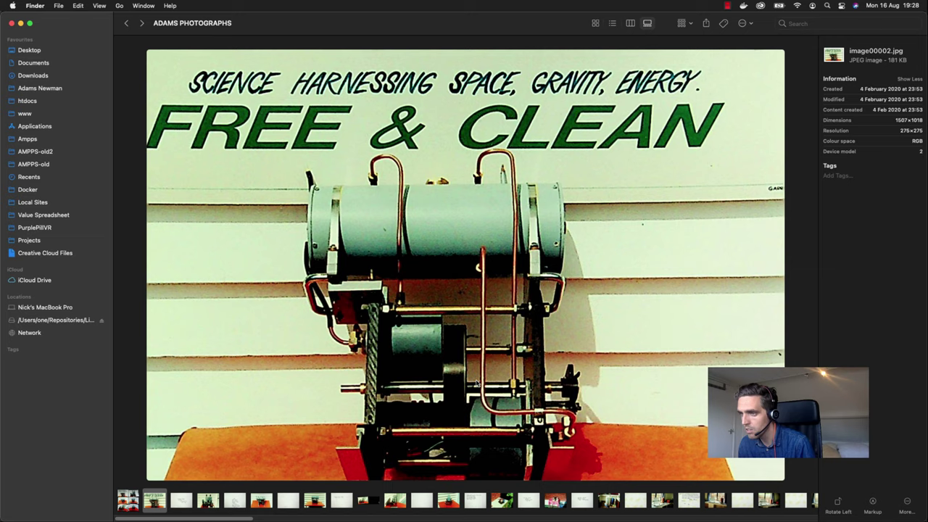
mouse_move(265, 500)
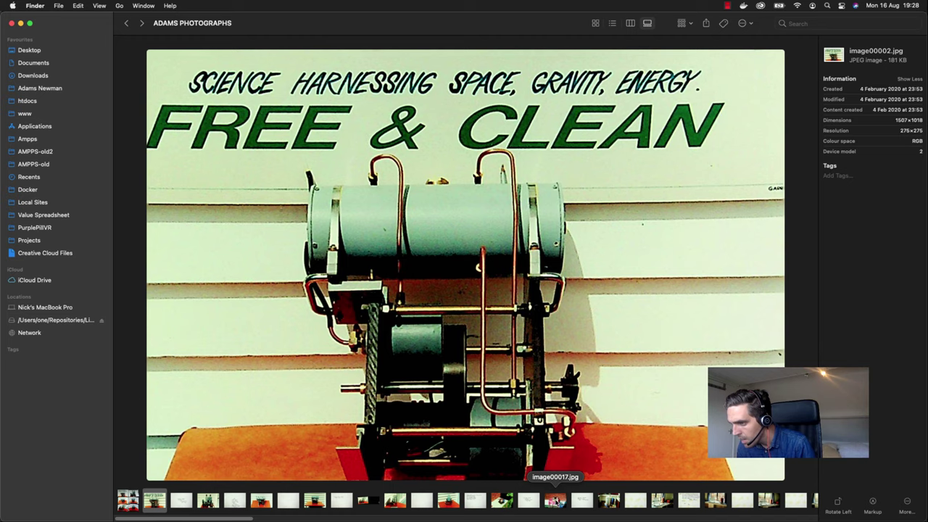
Preview image00017.jpg, the motor on a patterned tablecloth, after glancing at the handwritten note.
left_click(556, 501)
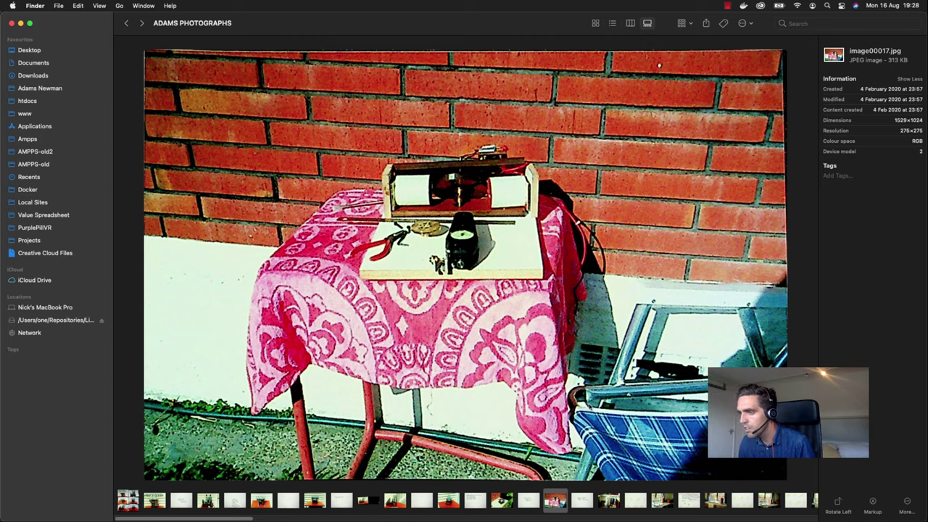
left_click(583, 500)
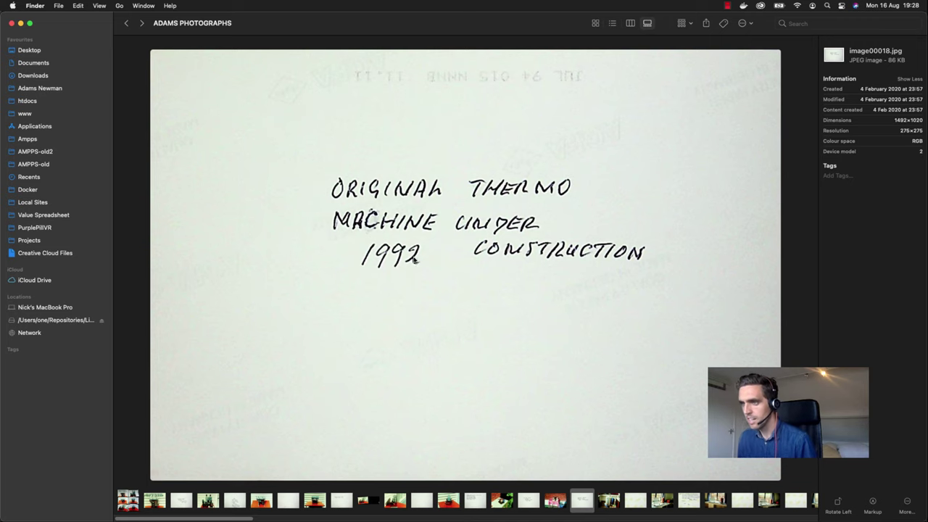
left_click(562, 500)
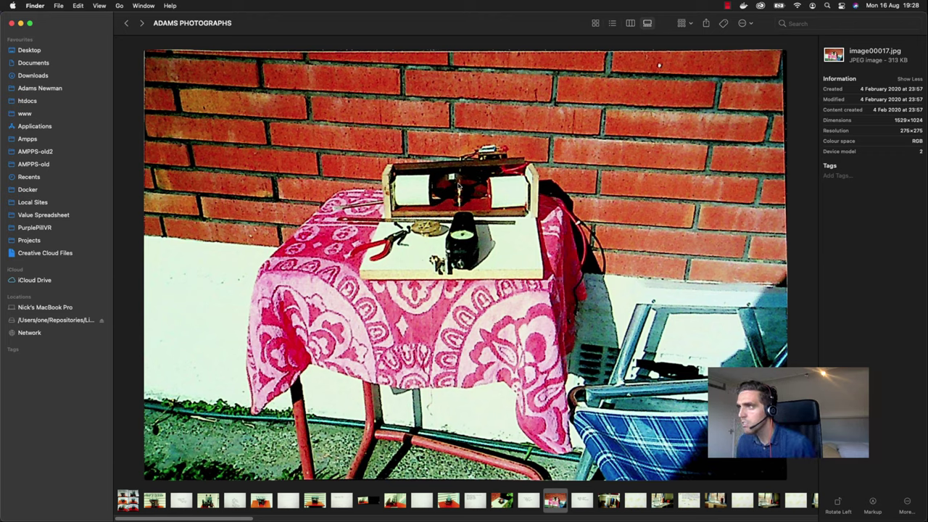
Switch to Photoshop and zoom Adams_0048-Recovered.jpg to 256% on the rotor hub between the coils.
left_click(373, 503)
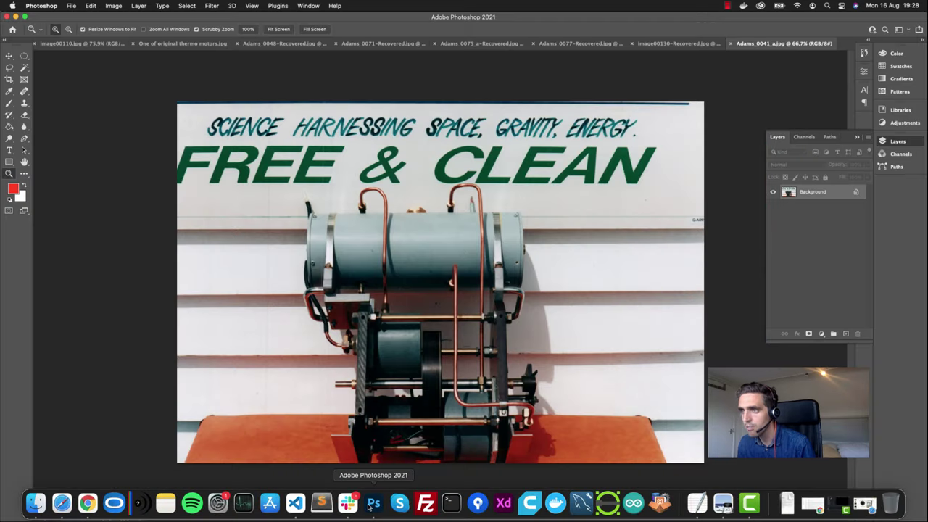
left_click(181, 43)
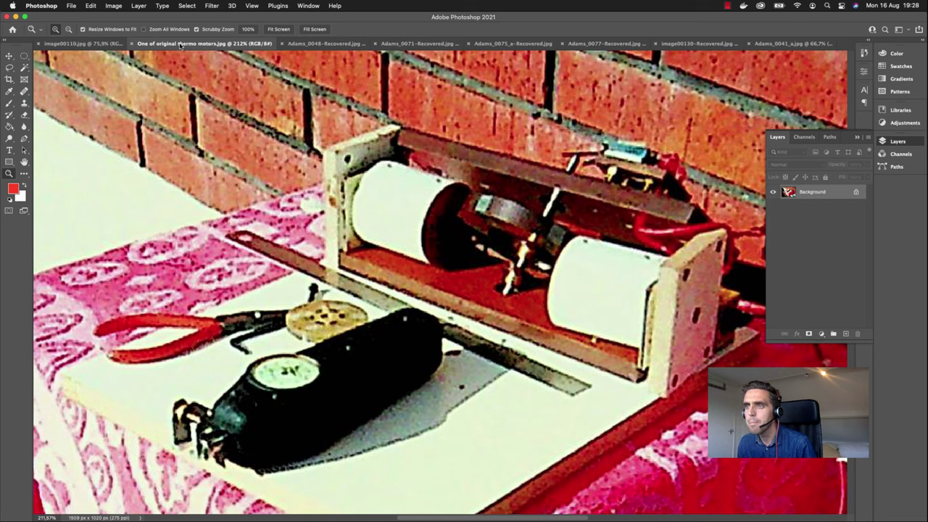
left_click(97, 43)
left_click(305, 44)
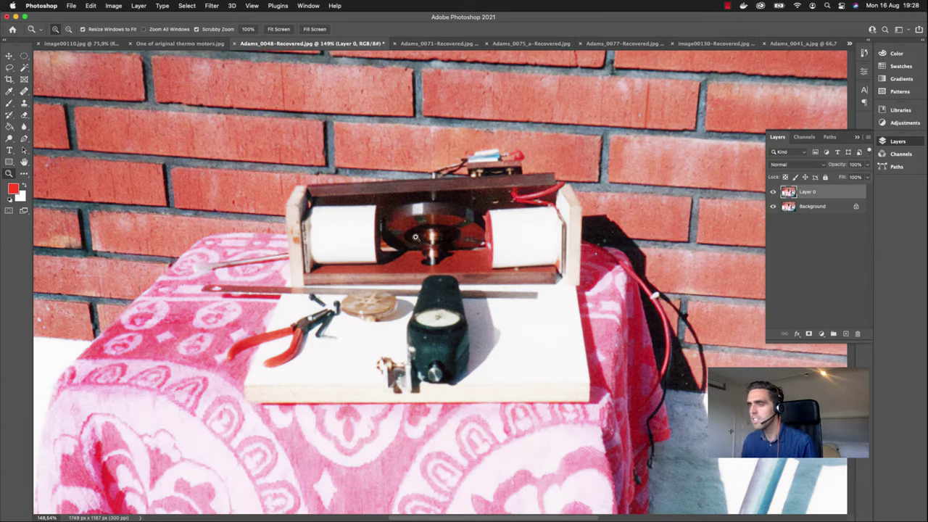
scroll(446, 258, "up", 3)
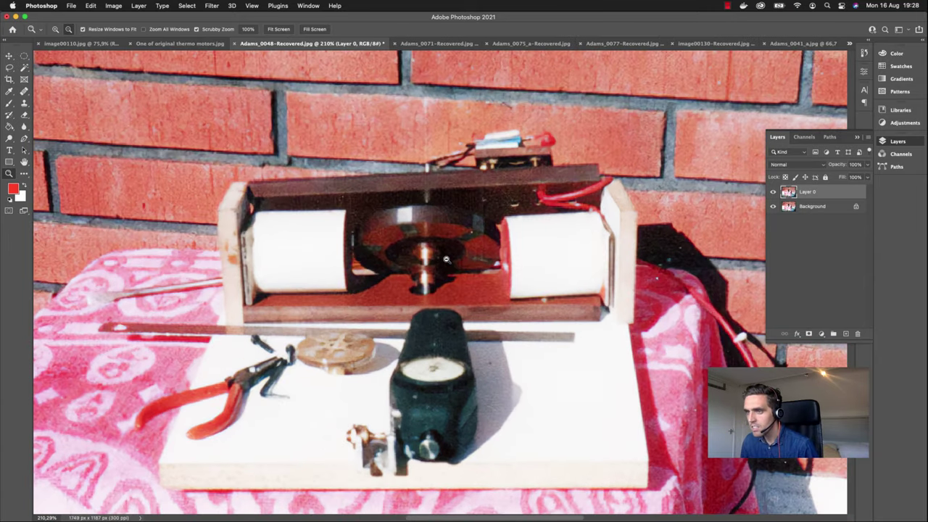
scroll(445, 259, "up", 2)
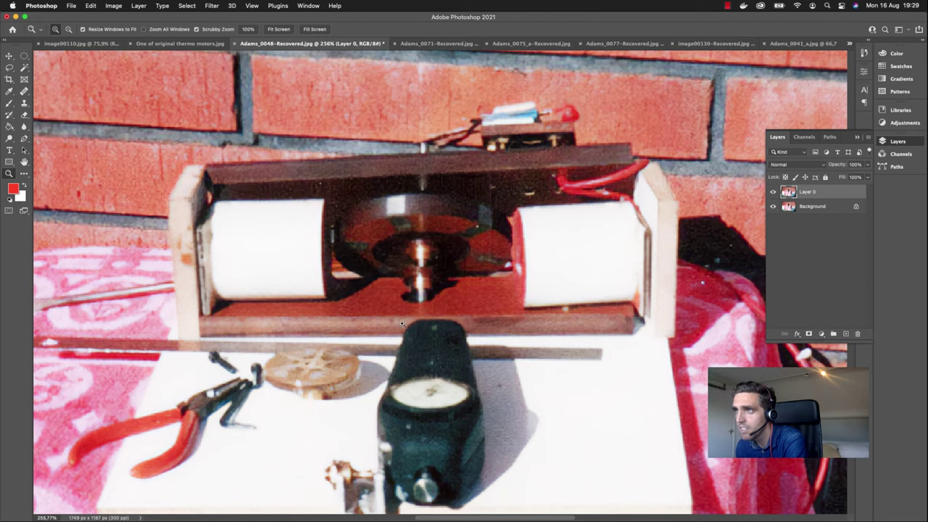
left_click(186, 45)
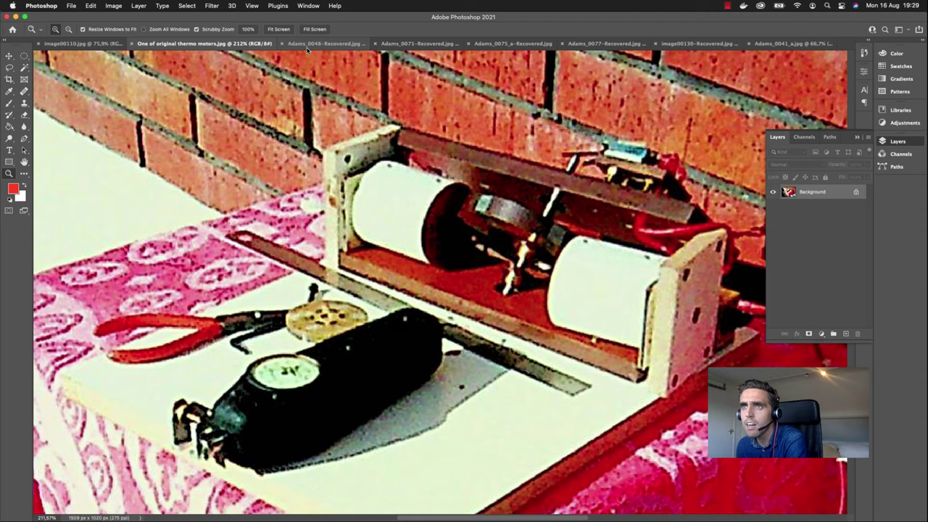
left_click(100, 45)
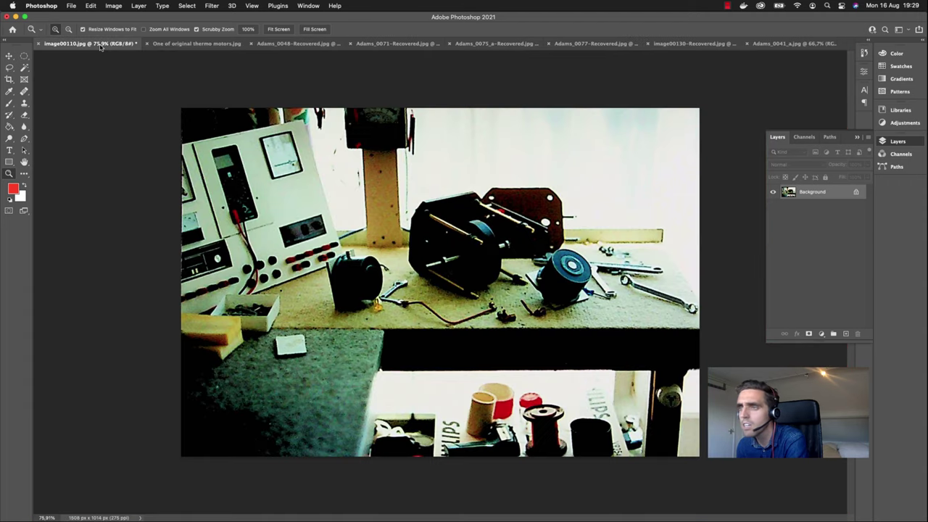
left_click(282, 44)
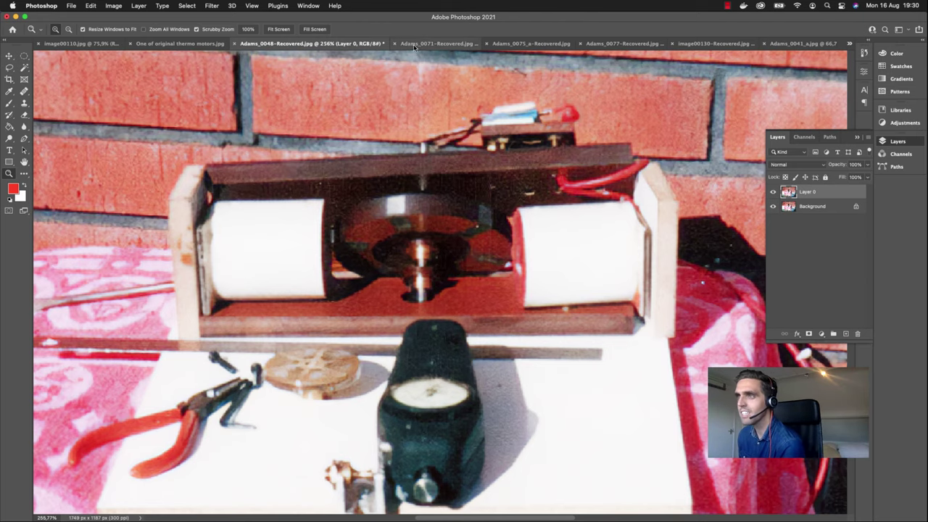
Zoom out and back in on Adams_0071-Recovered.jpg, then bring up Adams_0075_a-Recovered.jpg.
left_click(435, 44)
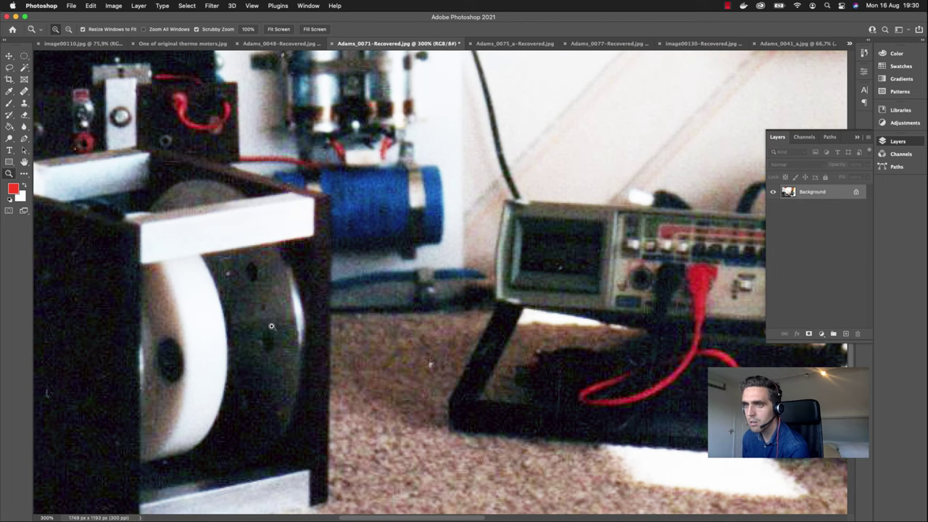
scroll(268, 327, "down", 5)
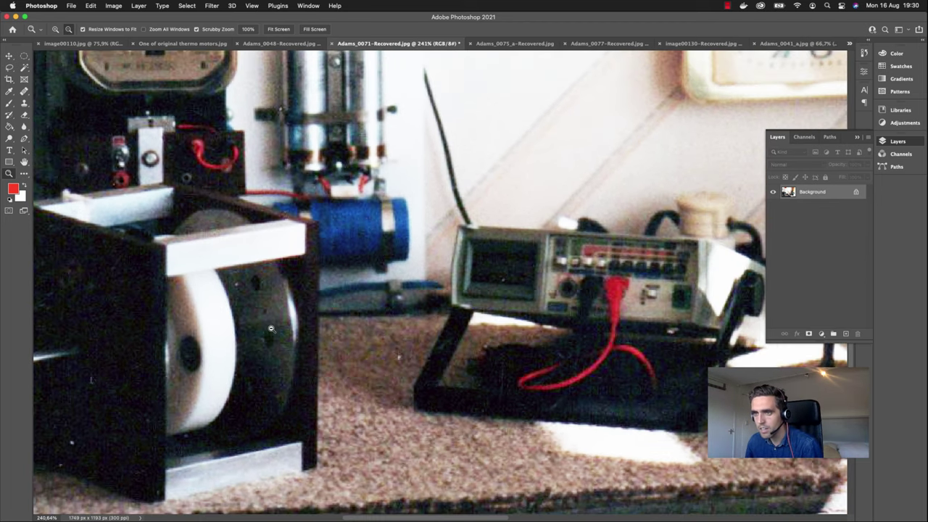
scroll(282, 342, "down", 3)
scroll(146, 328, "up", 3)
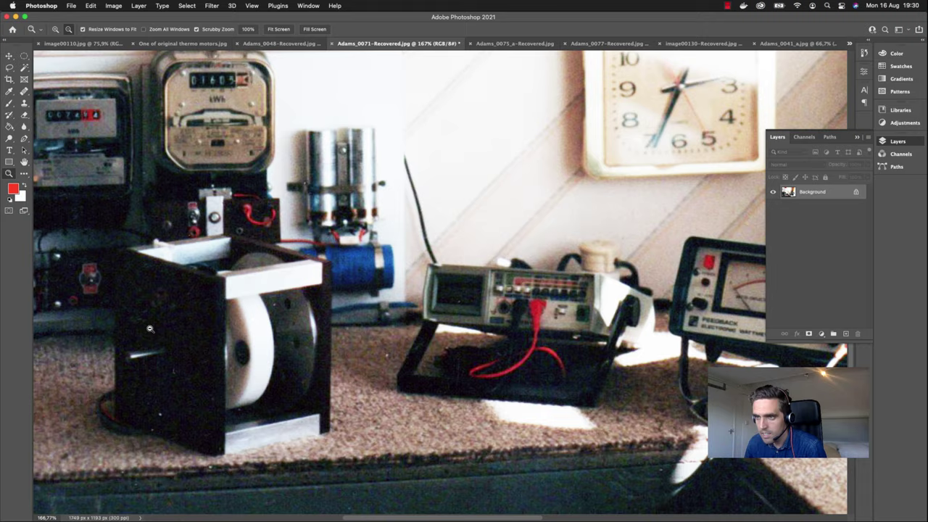
scroll(146, 327, "up", 1)
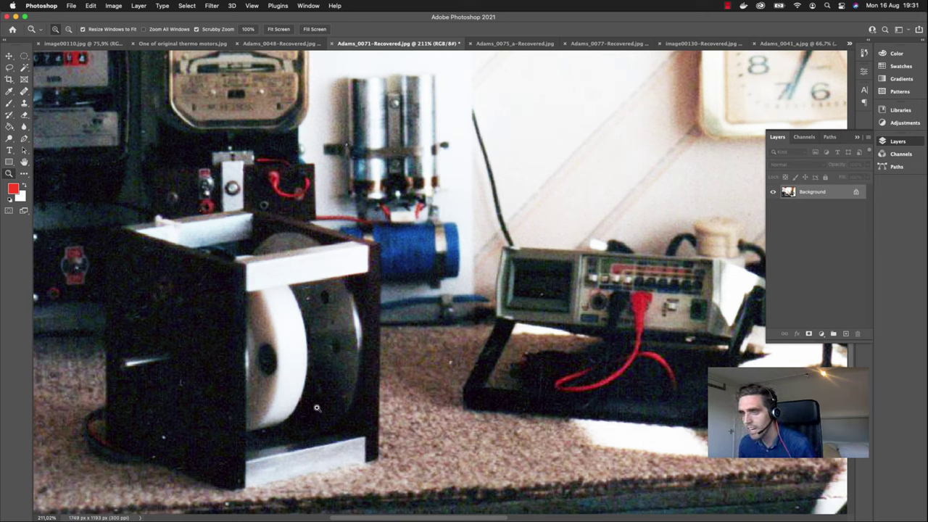
left_click(497, 43)
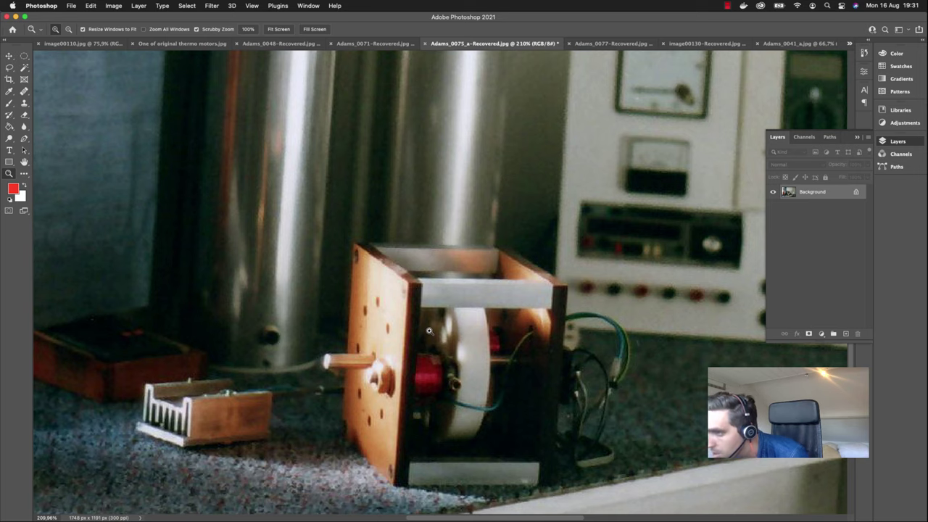
Show Adams_0077-Recovered.jpg, the rotor wheel on a shaft before the meter panel.
left_click(589, 47)
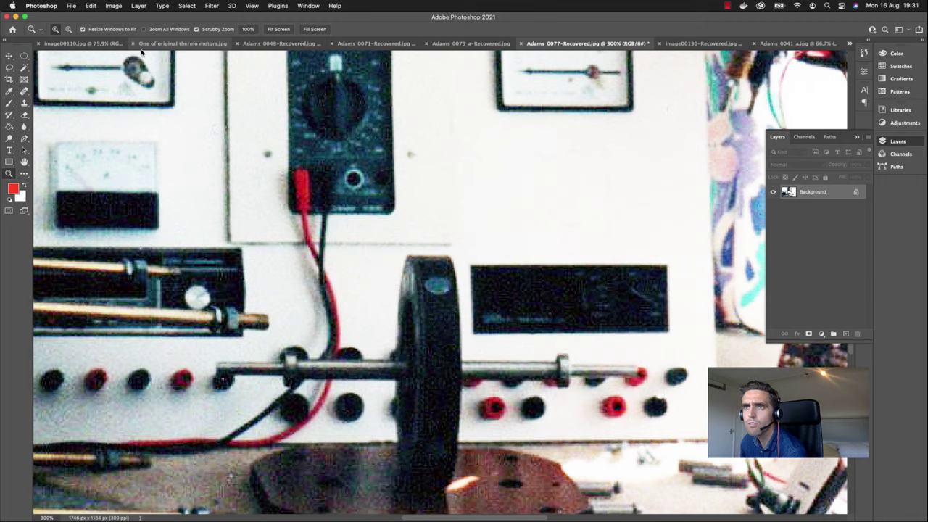
Show image00110.jpg, the workbench photo with motors, meters and tools.
left_click(68, 43)
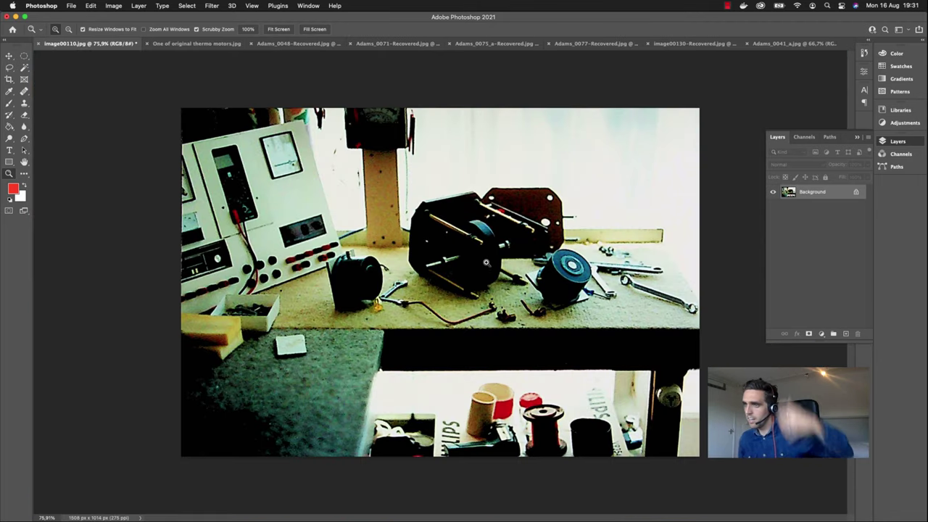
Zoom image00110.jpg to 200% on the disassembled motor and pan right toward the blue rotor.
left_click(478, 258)
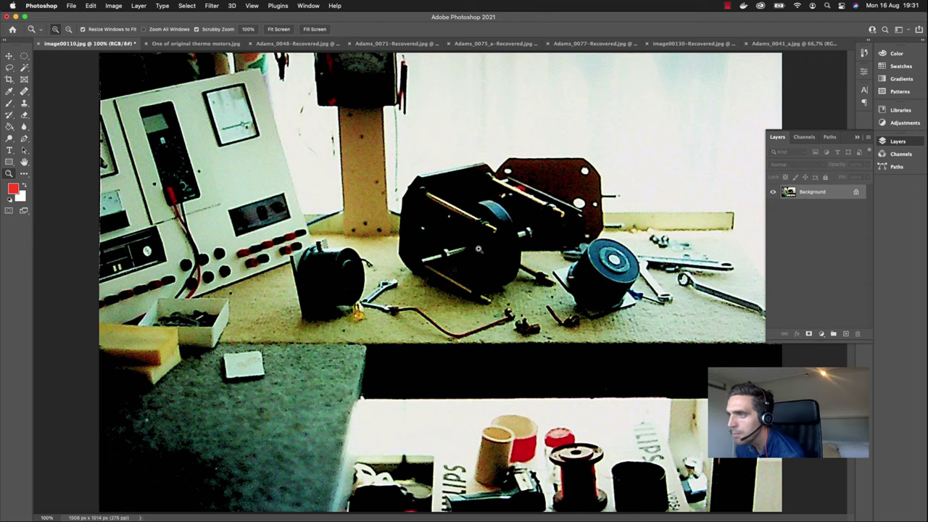
left_click(479, 247)
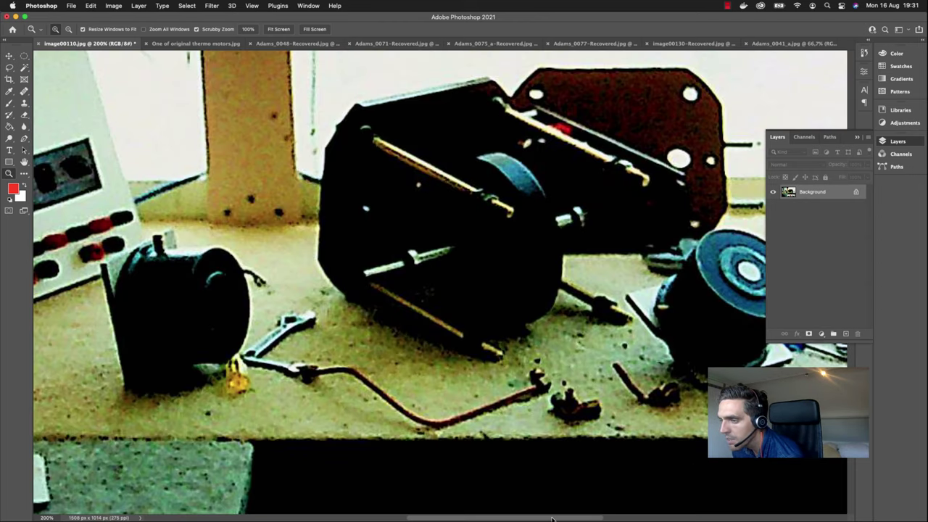
left_click_drag(553, 519, 570, 519)
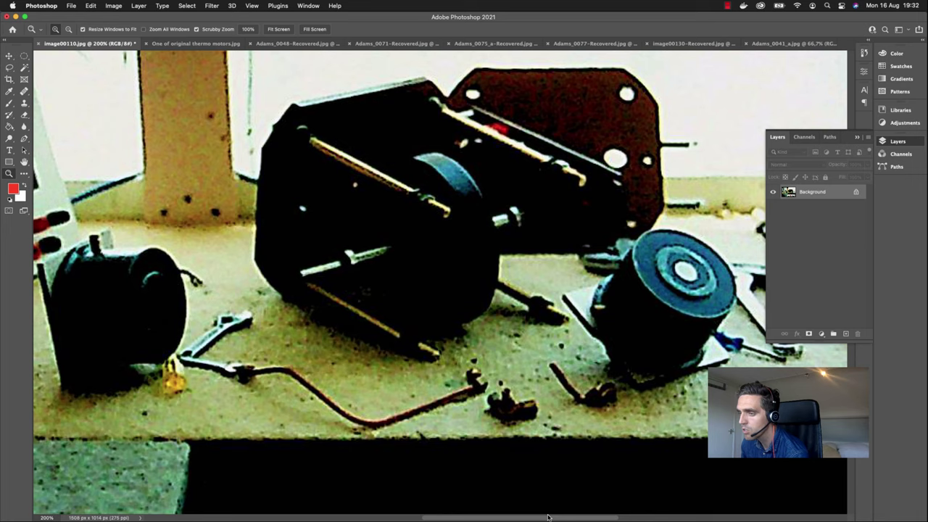
left_click_drag(548, 517, 589, 518)
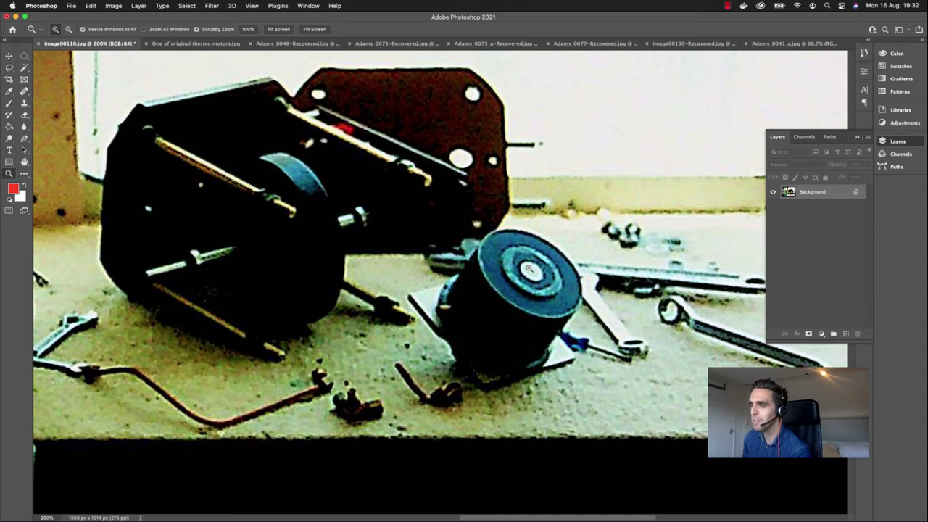
Flip through image00130, Adams_0075_a and Adams_0077, ending on image00130-Recovered.jpg at 50%.
left_click(681, 44)
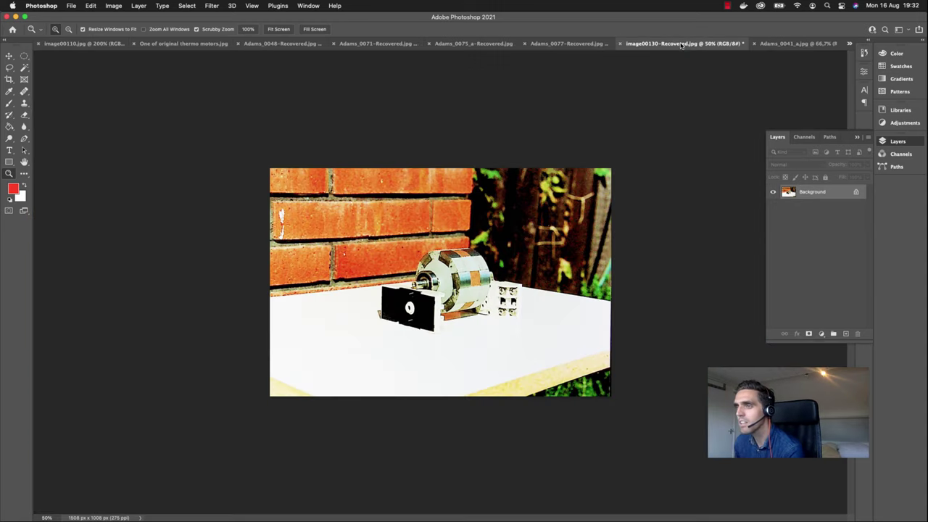
left_click(439, 45)
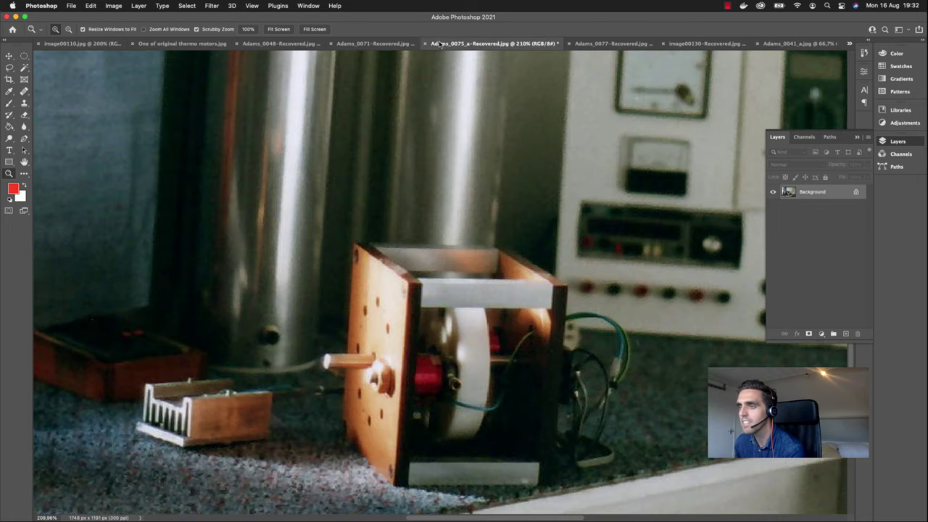
left_click(584, 45)
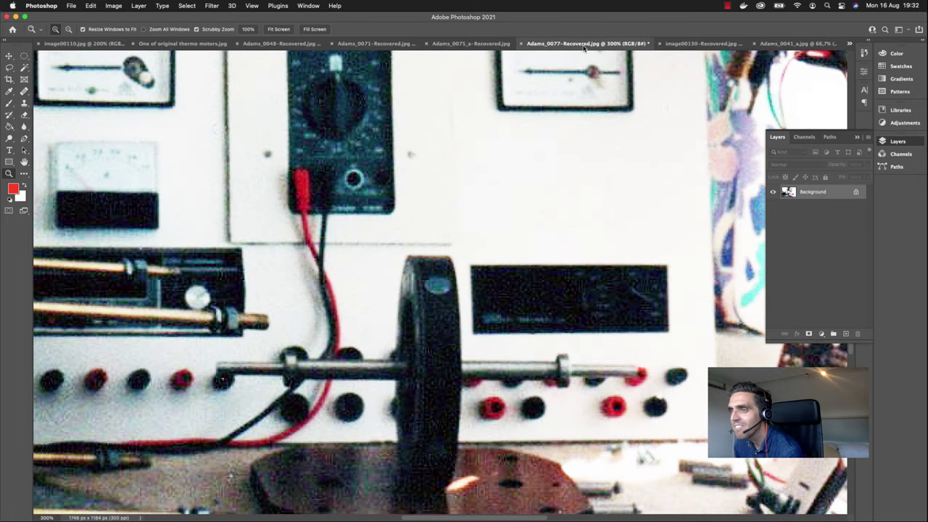
left_click(708, 43)
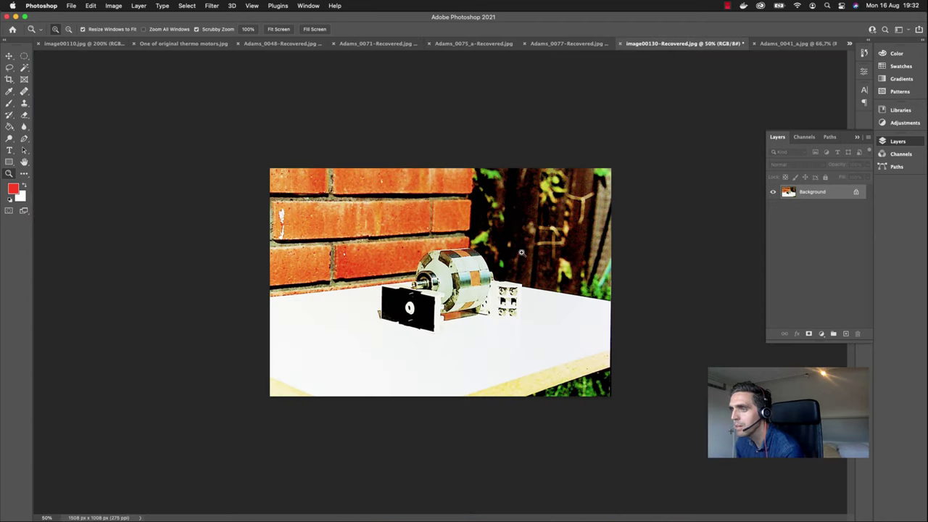
Zoom image00130-Recovered.jpg to 200% on the rotor's magnets and banded coils.
left_click(467, 273)
left_click(485, 257)
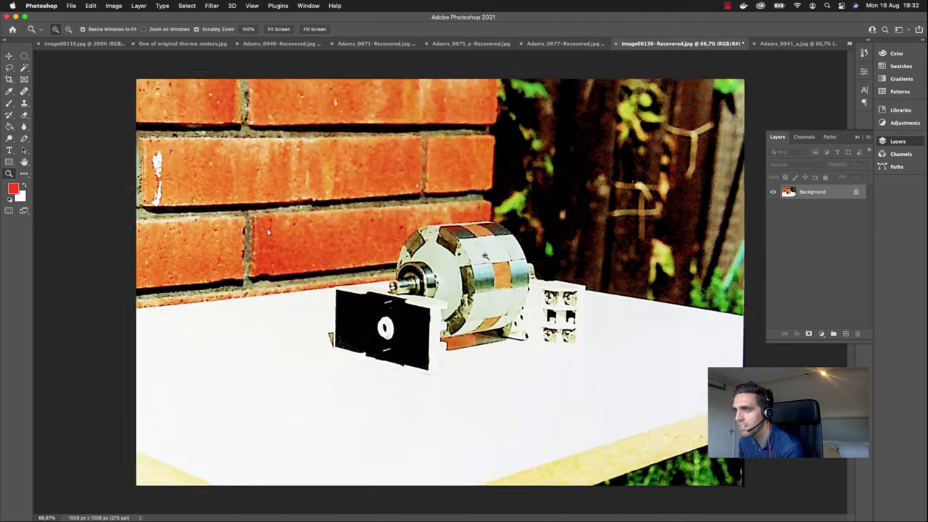
left_click(547, 247)
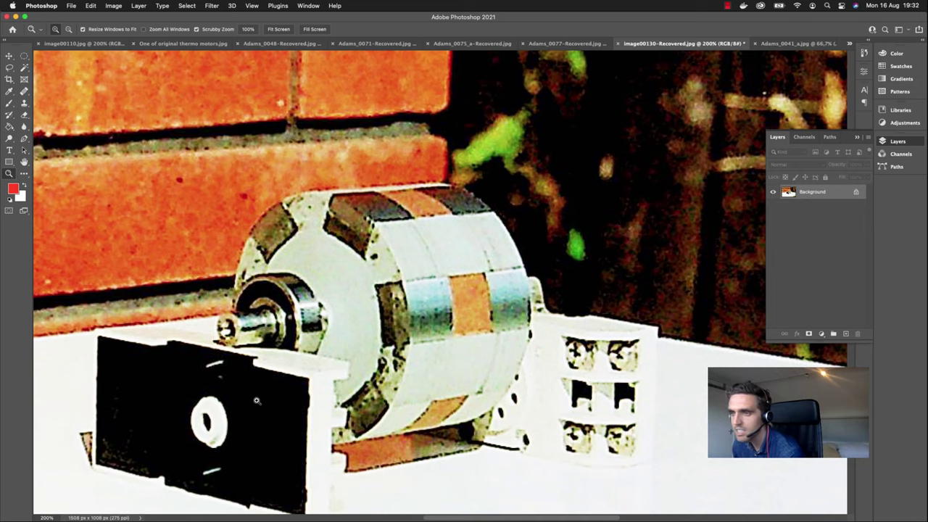
mouse_move(82, 511)
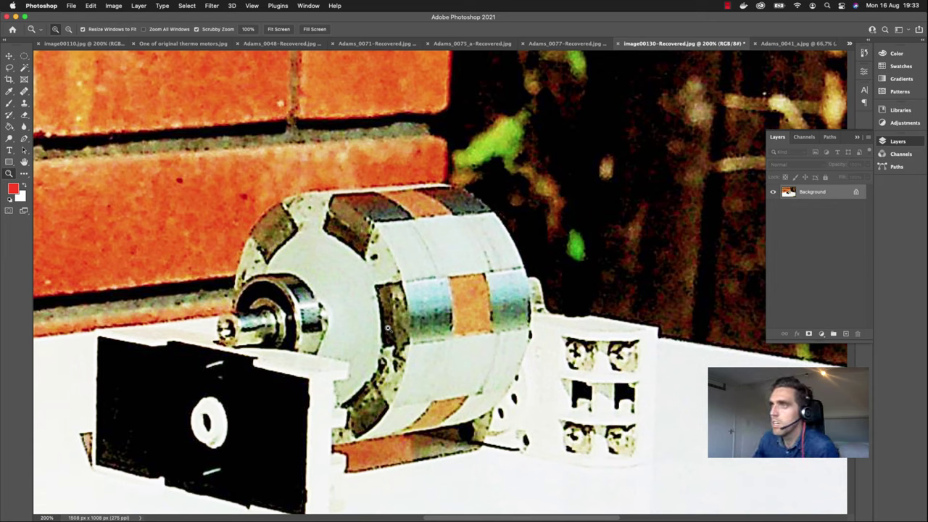
left_click(194, 45)
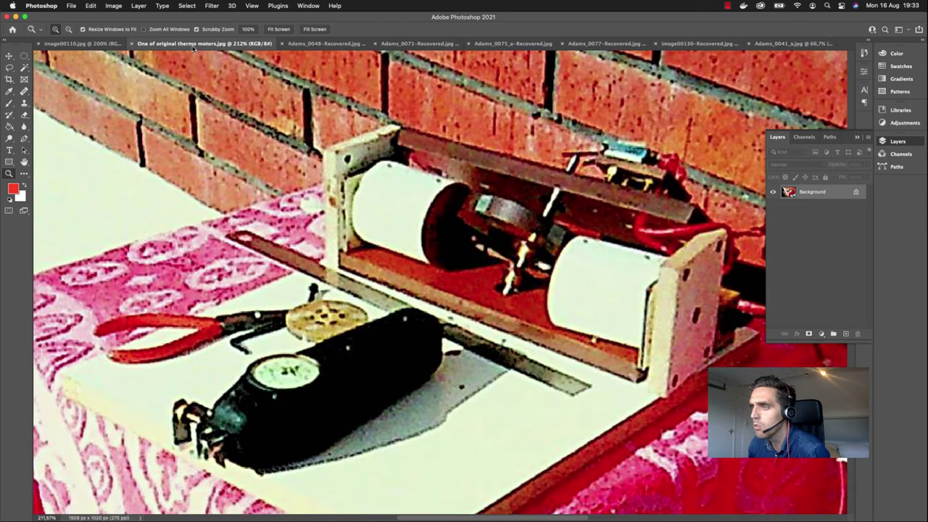
left_click(95, 45)
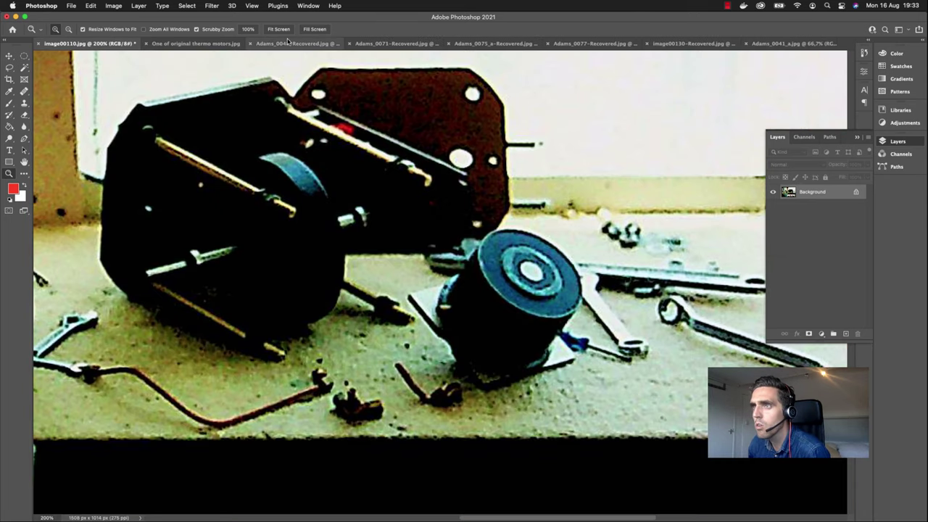
left_click(289, 43)
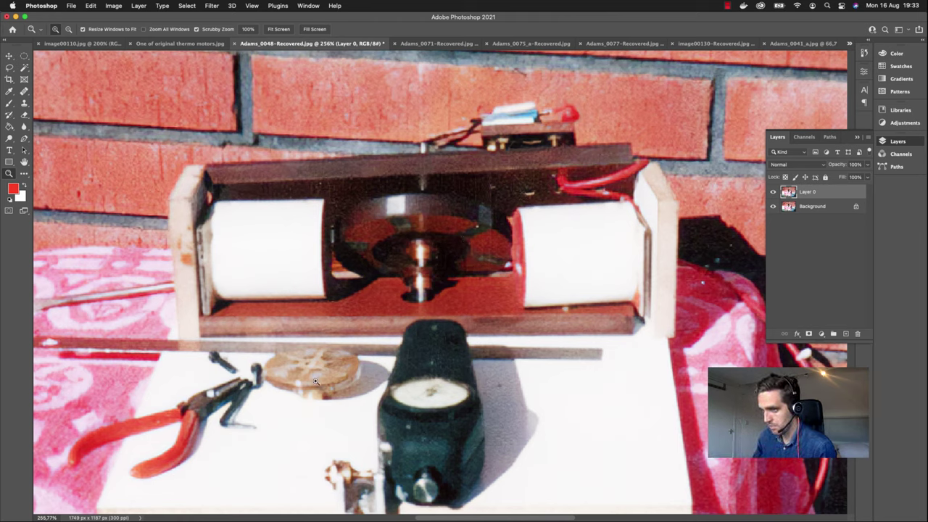
left_click(712, 44)
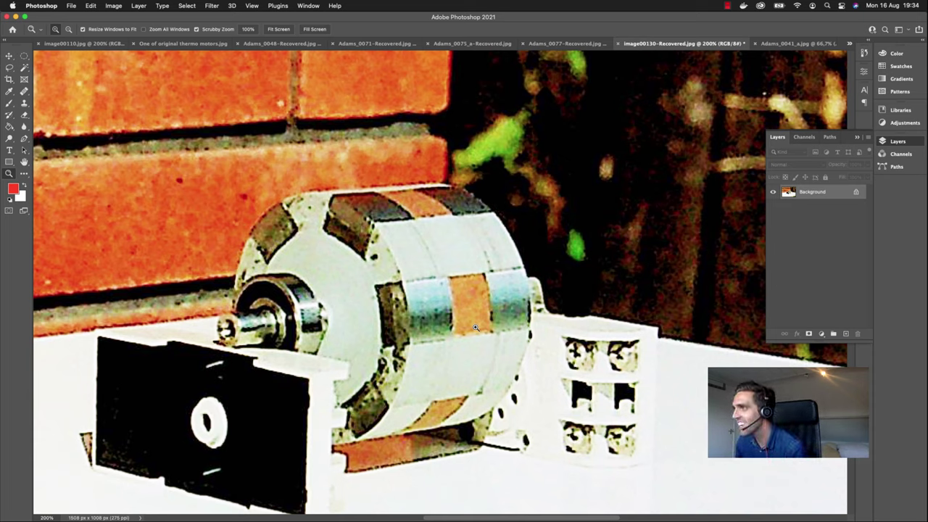
left_click(850, 43)
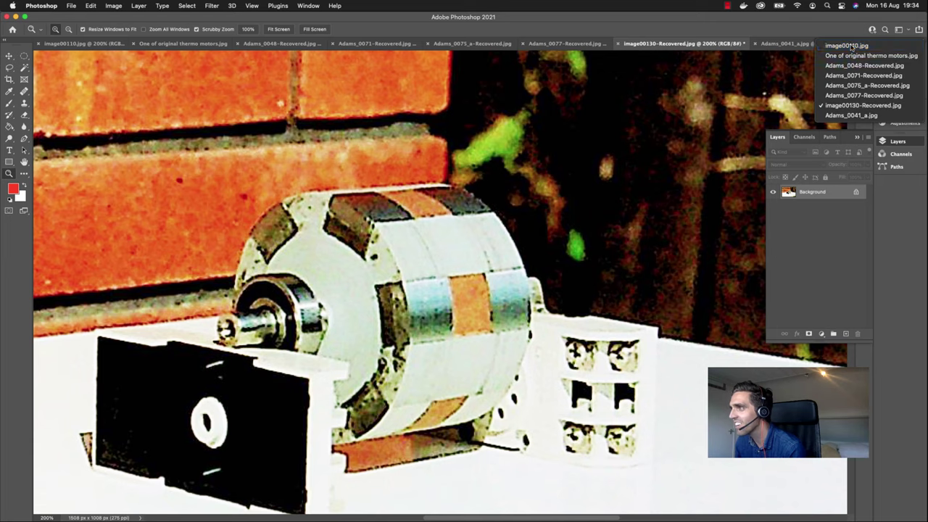
left_click(778, 44)
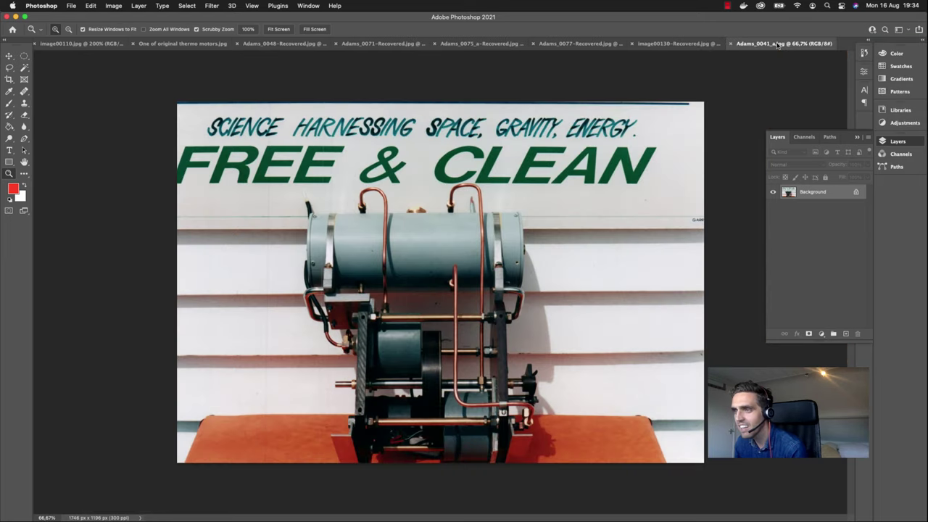
left_click(678, 45)
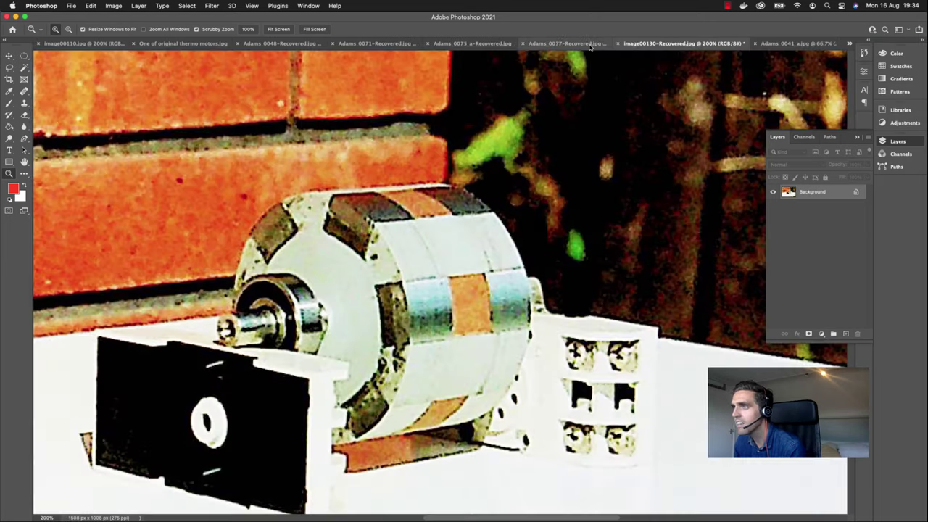